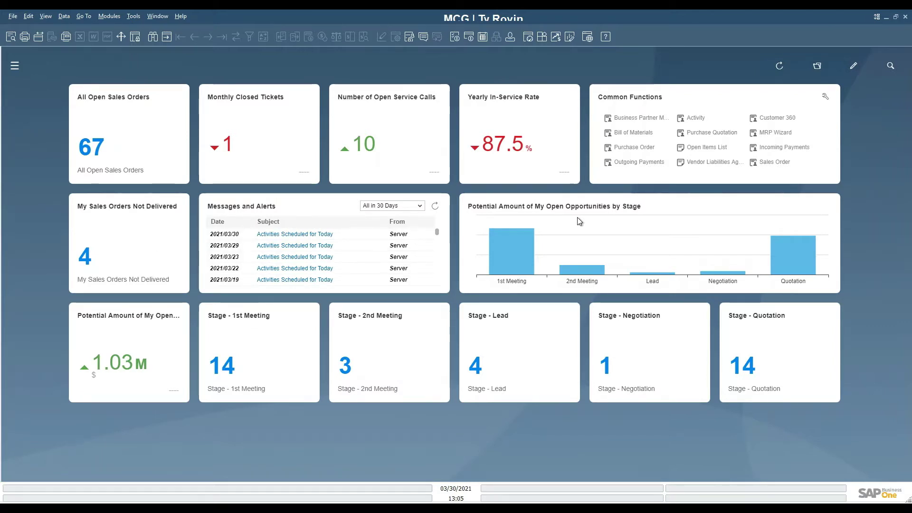
pyautogui.click(109, 18)
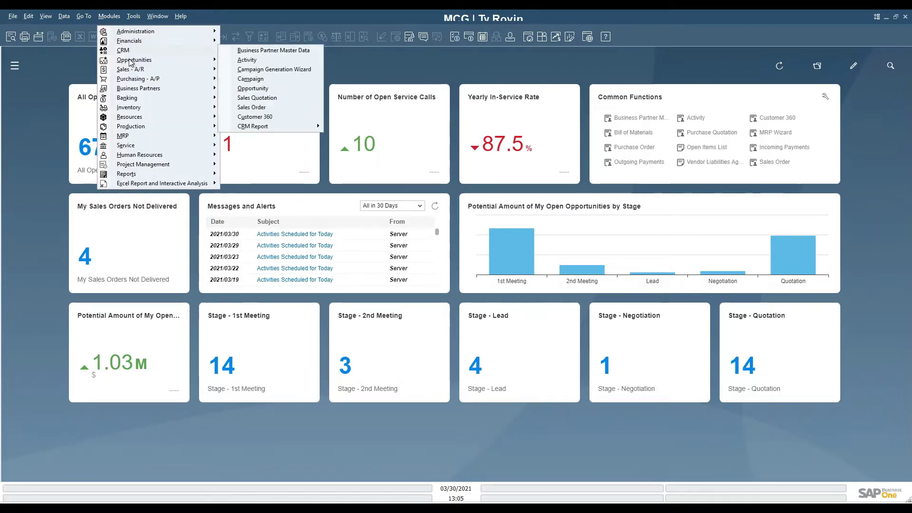
pyautogui.moveTo(135, 72)
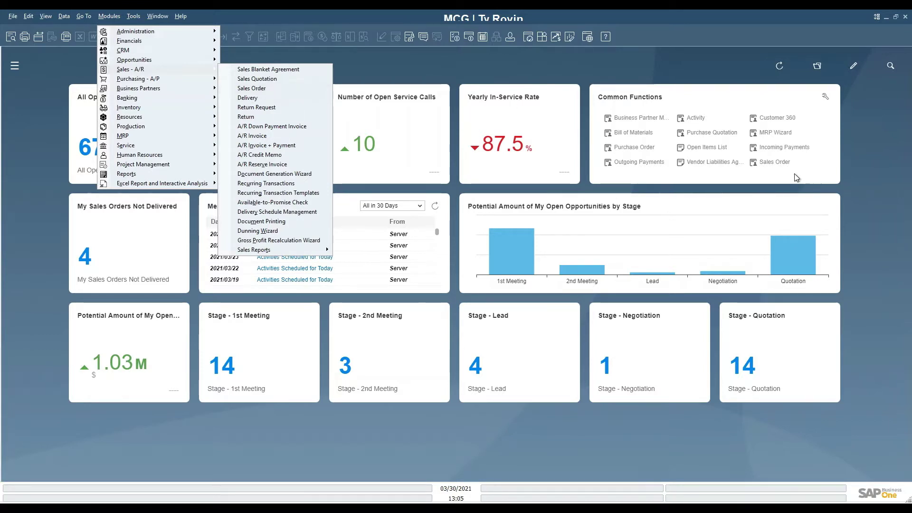
pyautogui.click(775, 162)
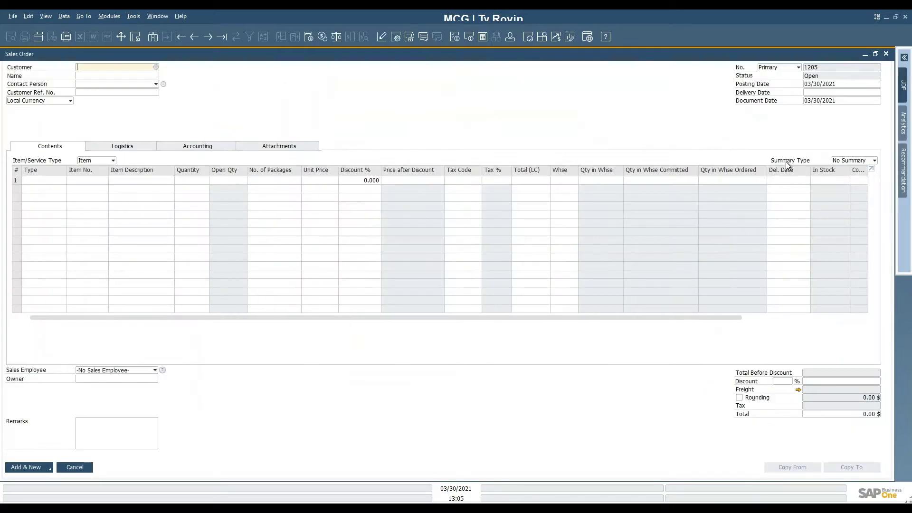
pyautogui.click(886, 53)
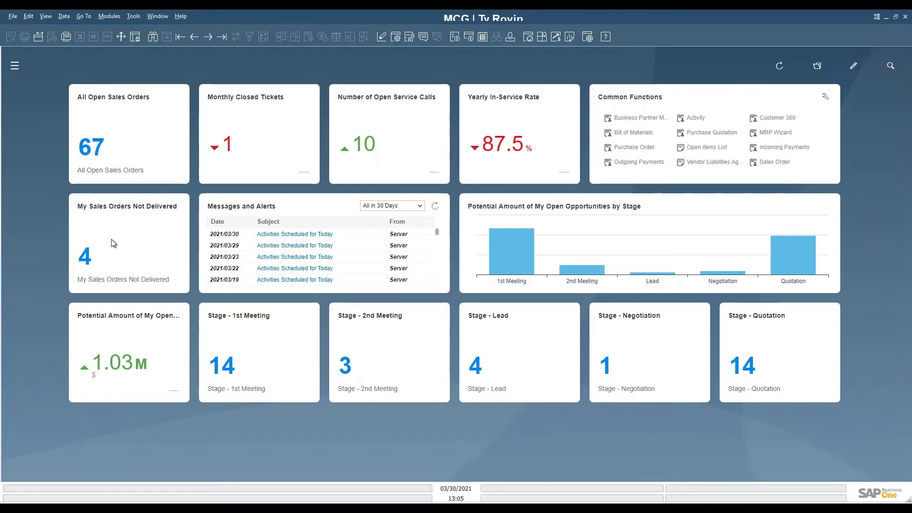
# - In the undelivered Maxi-Teq sales order dated 03/30/2021, set the ship-to address to Ship to 2, update the existing rows and save the order
pyautogui.click(90, 268)
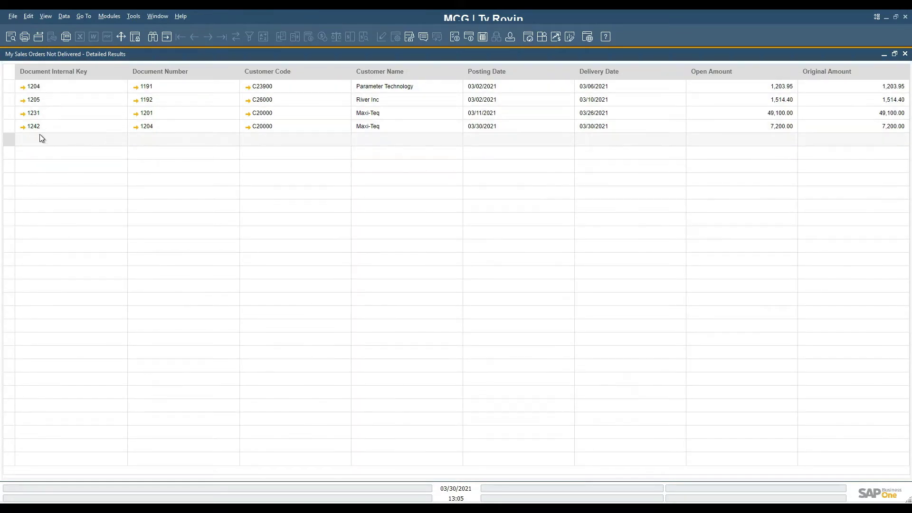
pyautogui.click(24, 129)
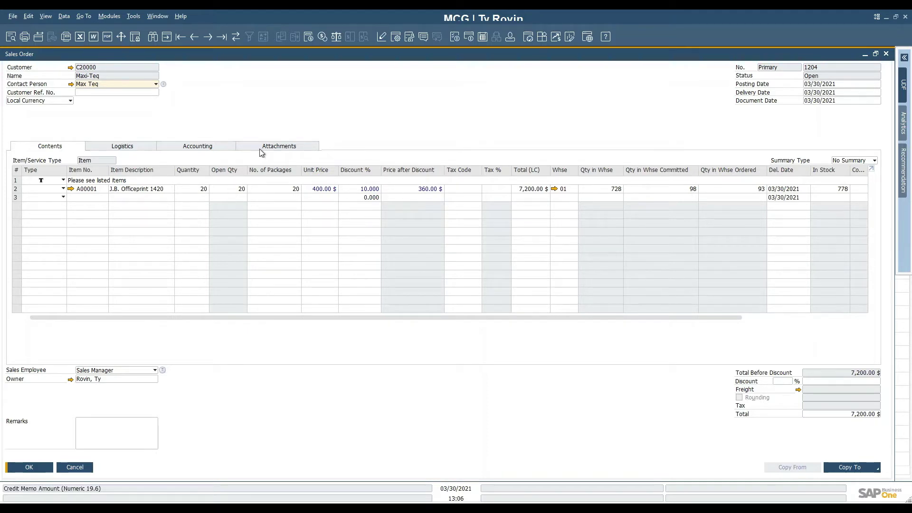
pyautogui.click(147, 147)
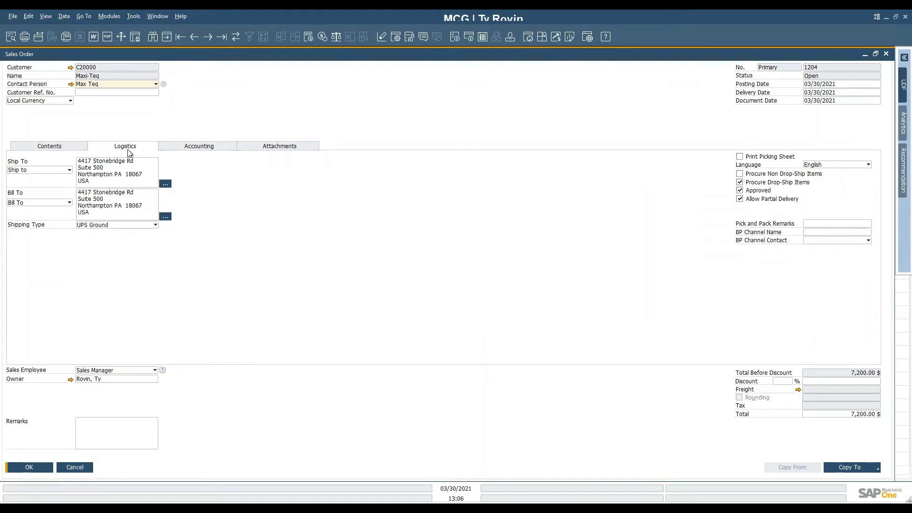
pyautogui.click(67, 171)
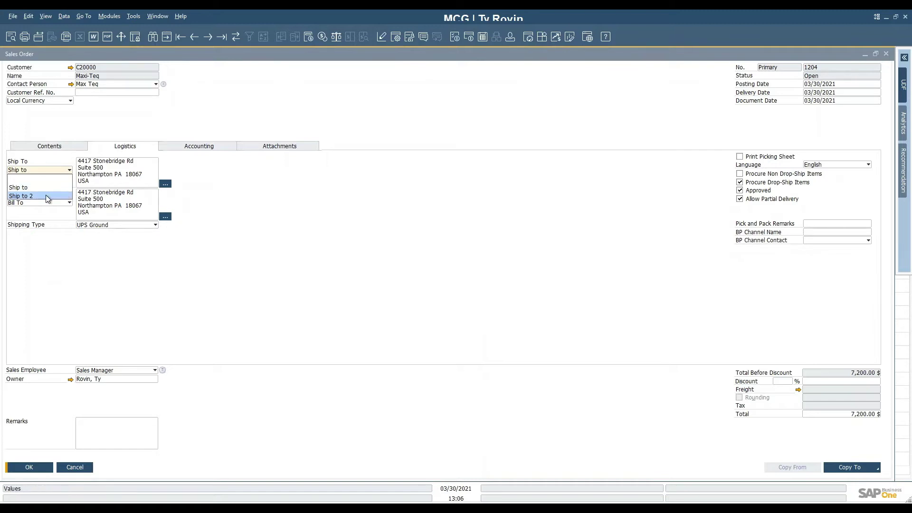
pyautogui.click(28, 196)
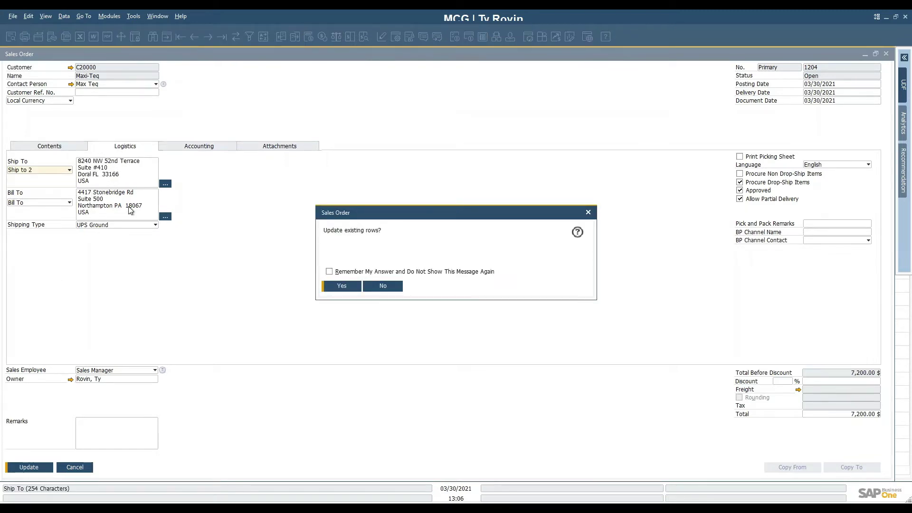
pyautogui.click(353, 288)
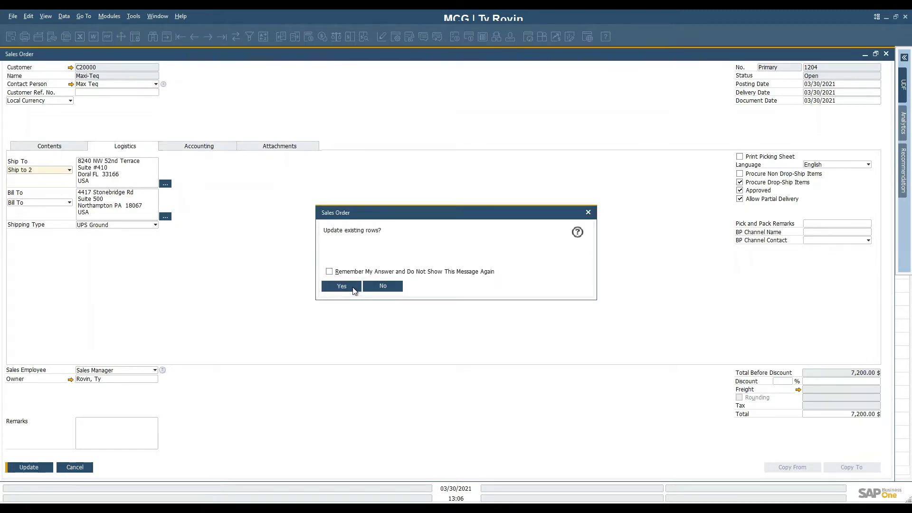
pyautogui.click(46, 468)
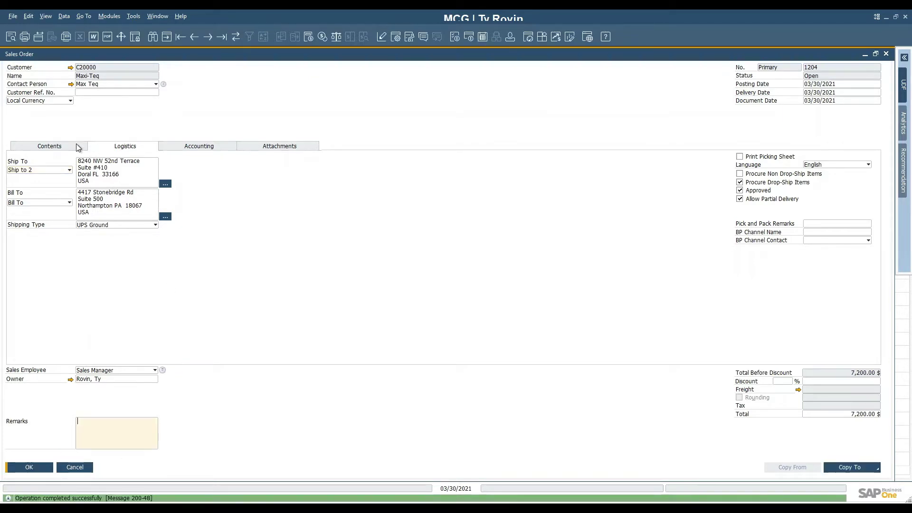
pyautogui.click(79, 148)
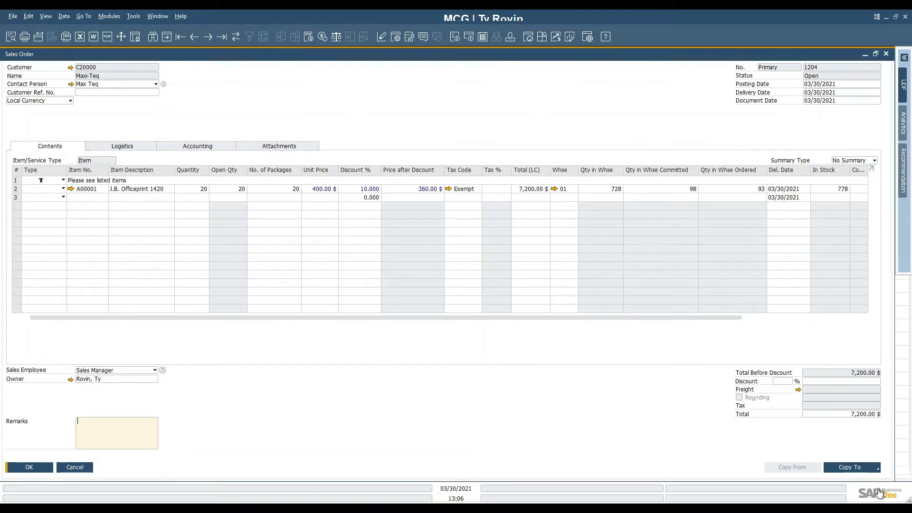
pyautogui.click(859, 469)
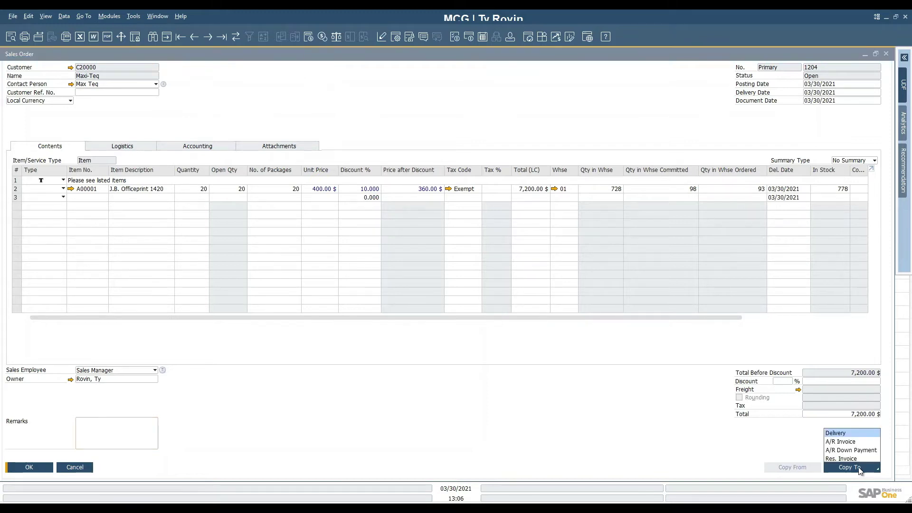
pyautogui.click(843, 435)
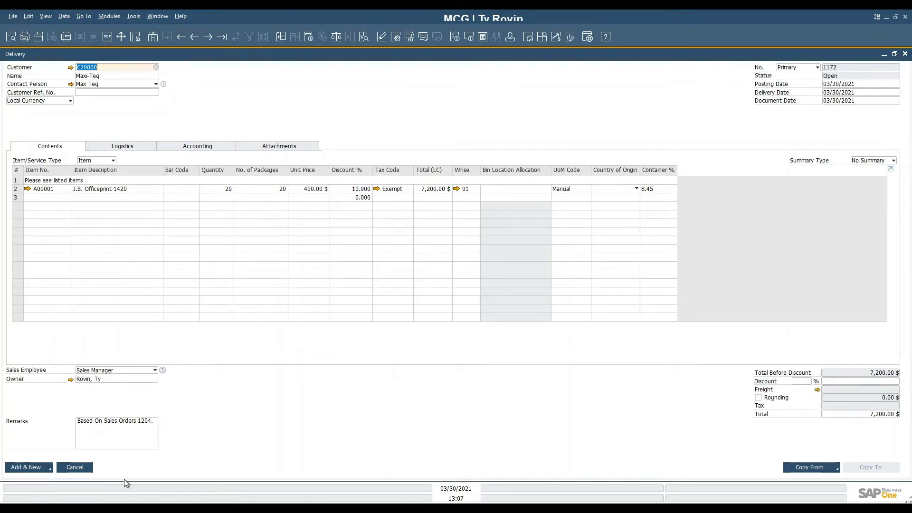
pyautogui.click(91, 467)
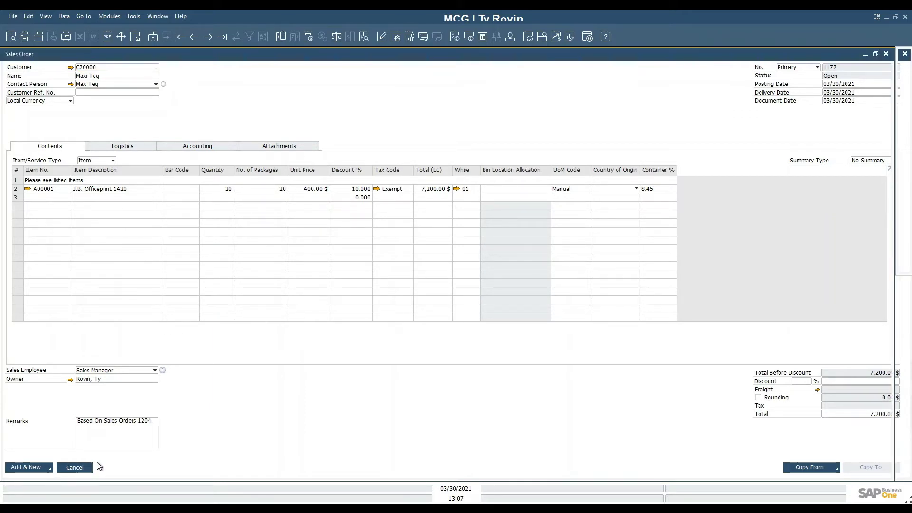
pyautogui.click(887, 55)
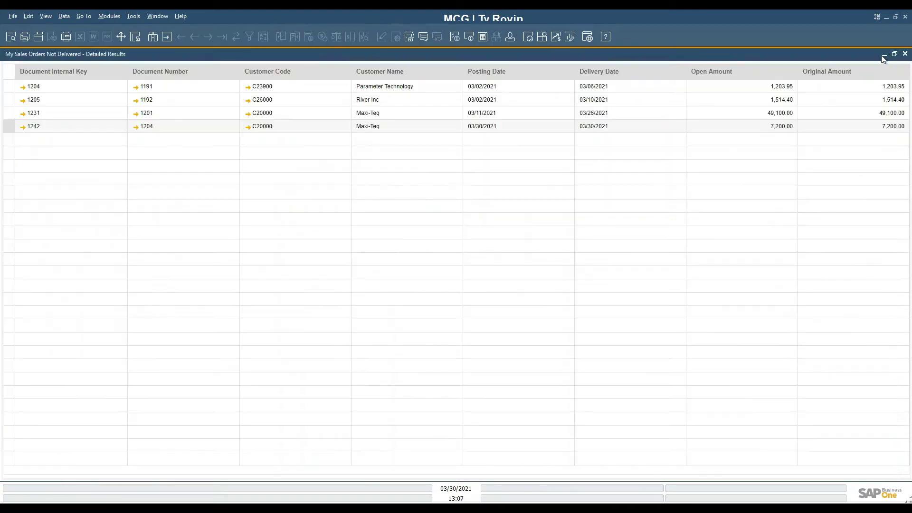
pyautogui.click(905, 55)
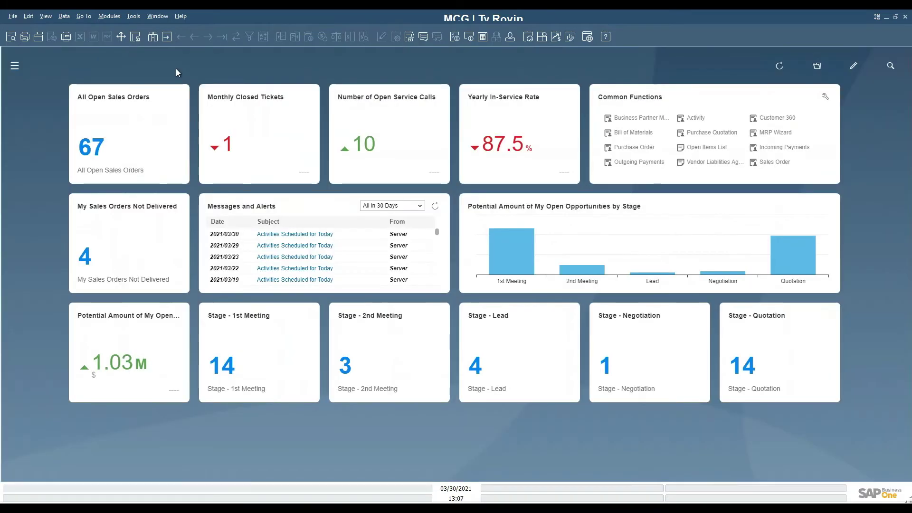
# - Start a new delivery document from the Sales - A/R module for the customer Maxi-Teq
pyautogui.click(110, 18)
pyautogui.moveTo(142, 69)
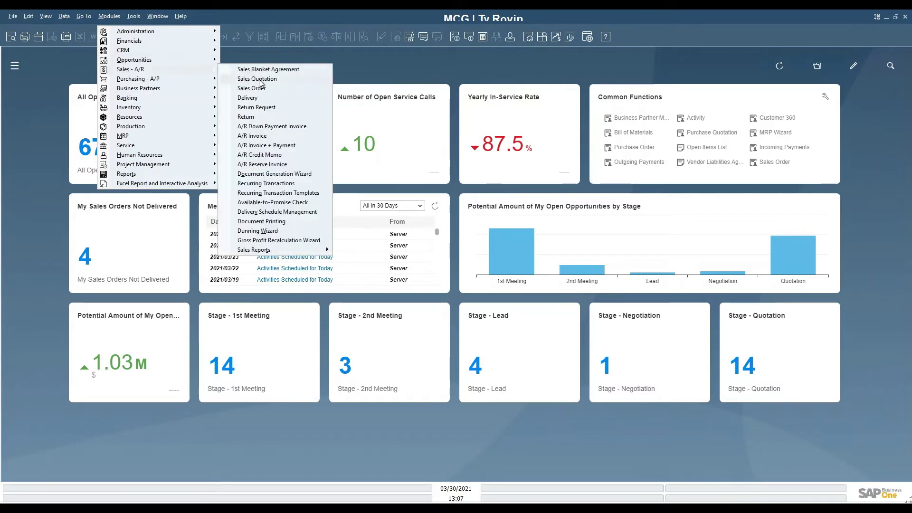
pyautogui.click(264, 98)
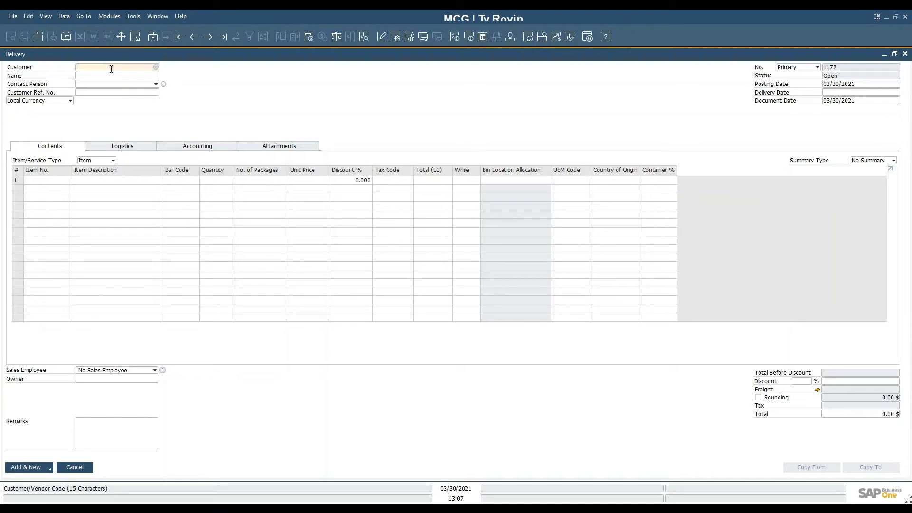
pyautogui.press('Tab')
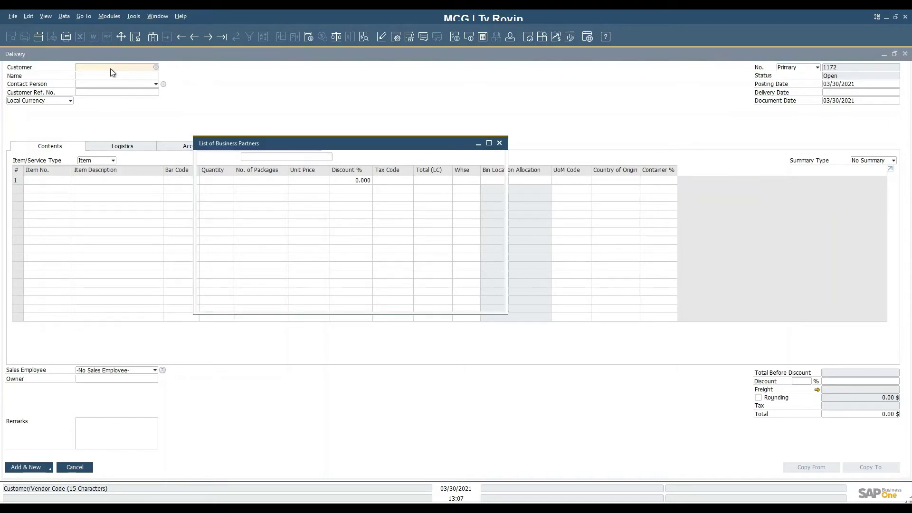
pyautogui.doubleClick(187, 90)
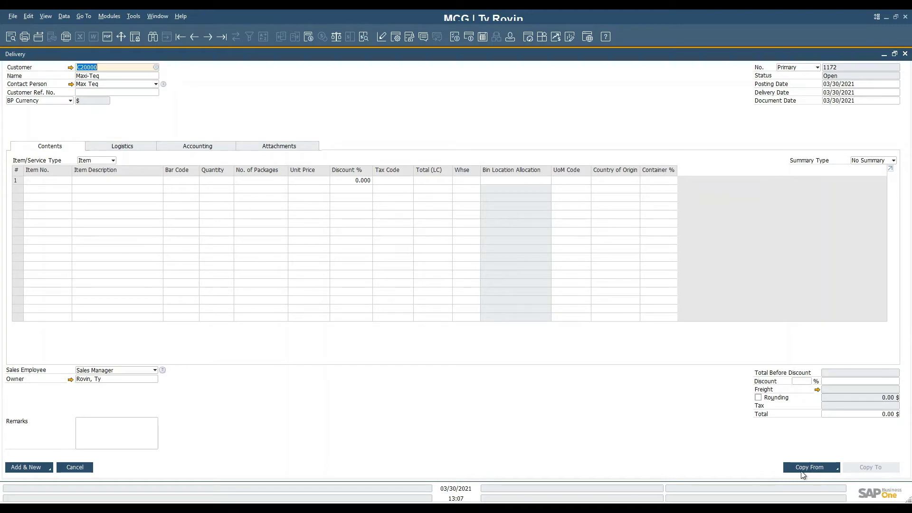
# - Bring up the customer's open sales orders as the source to copy into the delivery, and maximize the list
pyautogui.click(818, 468)
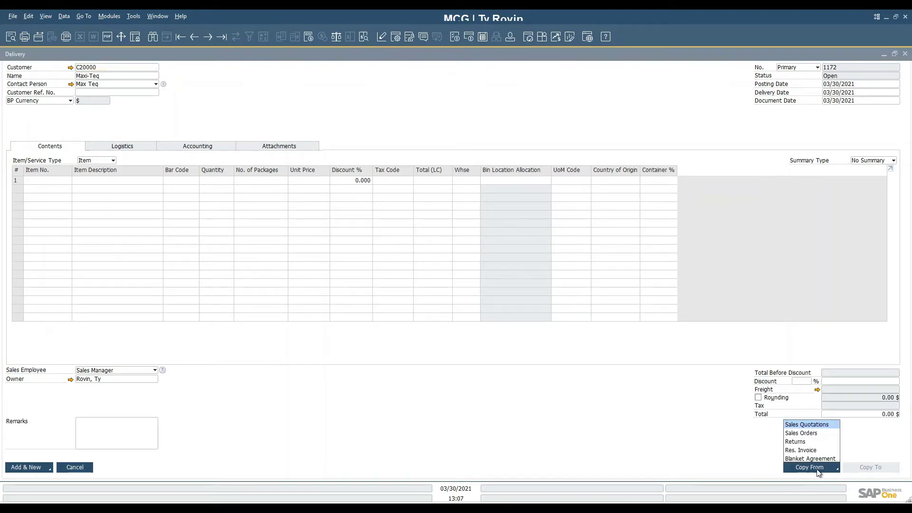
pyautogui.click(811, 433)
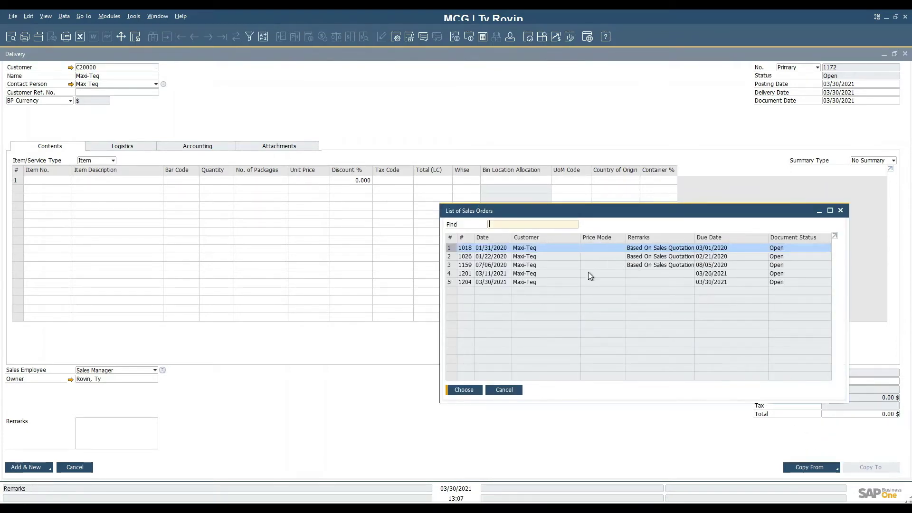
pyautogui.click(830, 211)
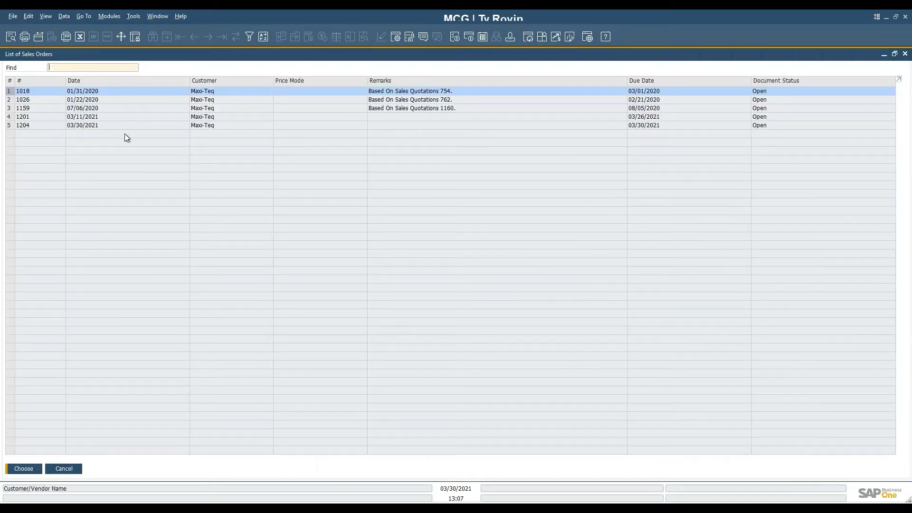
pyautogui.click(13, 126)
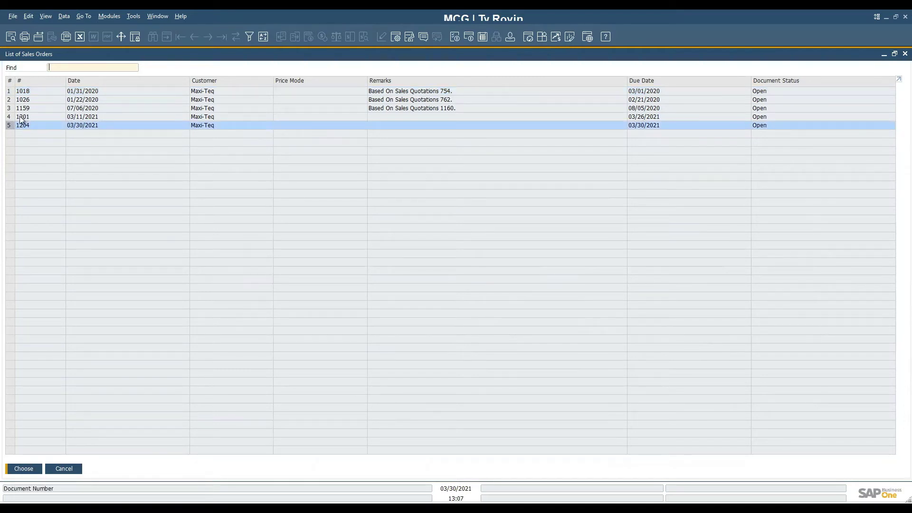
pyautogui.keyDown('shift'); pyautogui.click(10, 116); pyautogui.keyUp('shift')
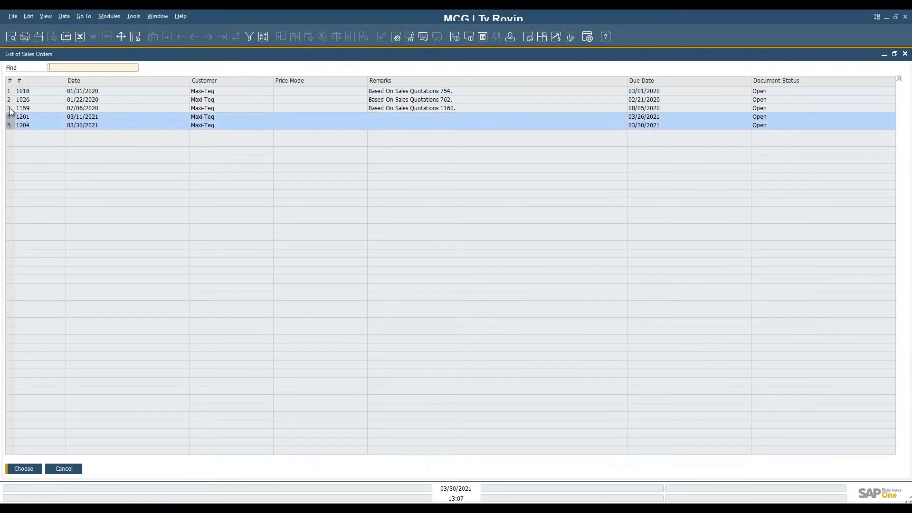
pyautogui.keyDown('shift'); pyautogui.click(11, 109); pyautogui.keyUp('shift')
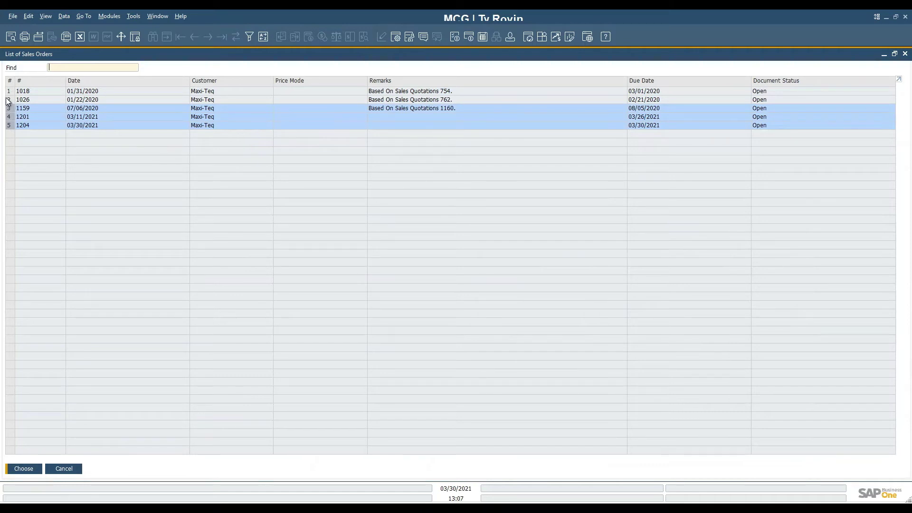
pyautogui.keyDown('ctrl'); pyautogui.click(7, 92); pyautogui.keyUp('ctrl')
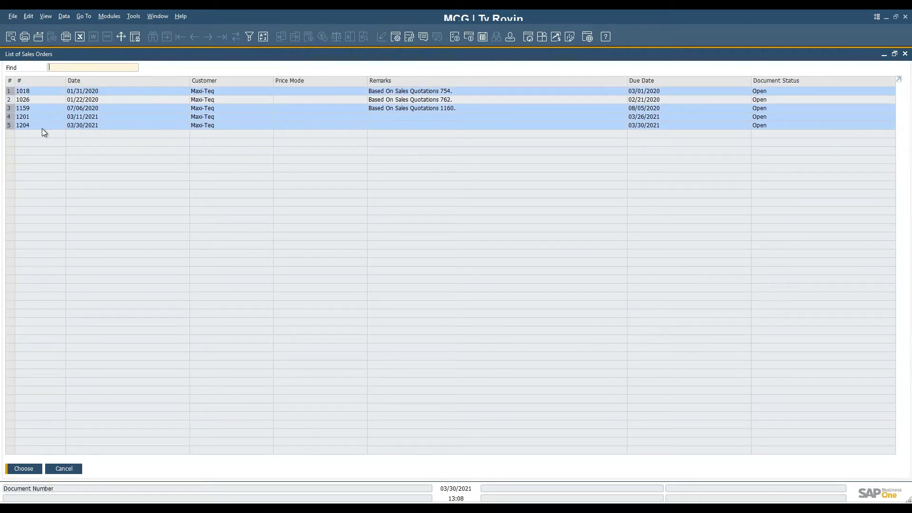
# - Copy all rows of the sales order dated 03/30/2021 into the delivery, using the current exchange rate and the Customize option
pyautogui.click(28, 125)
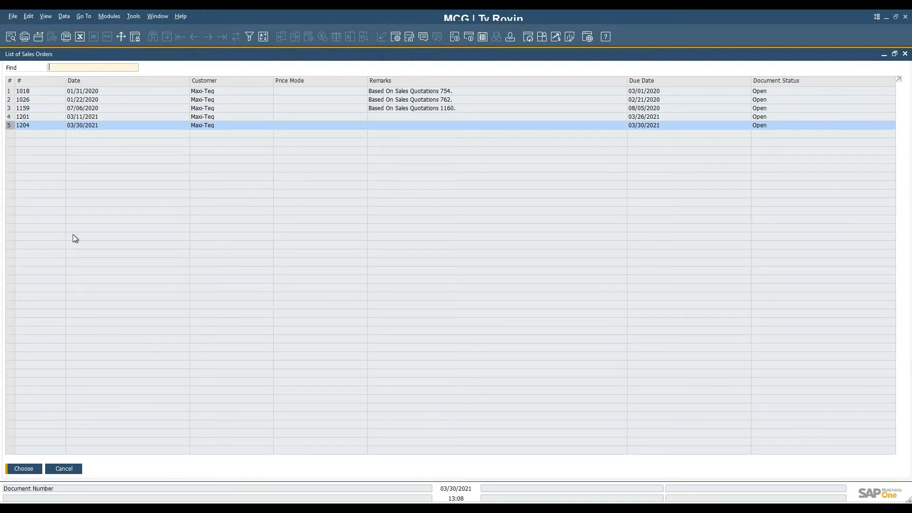
pyautogui.click(38, 469)
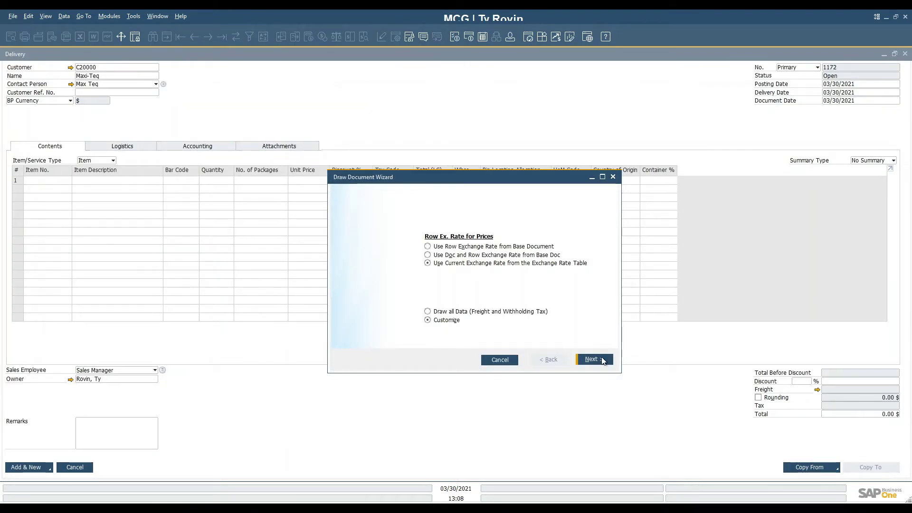
pyautogui.click(601, 360)
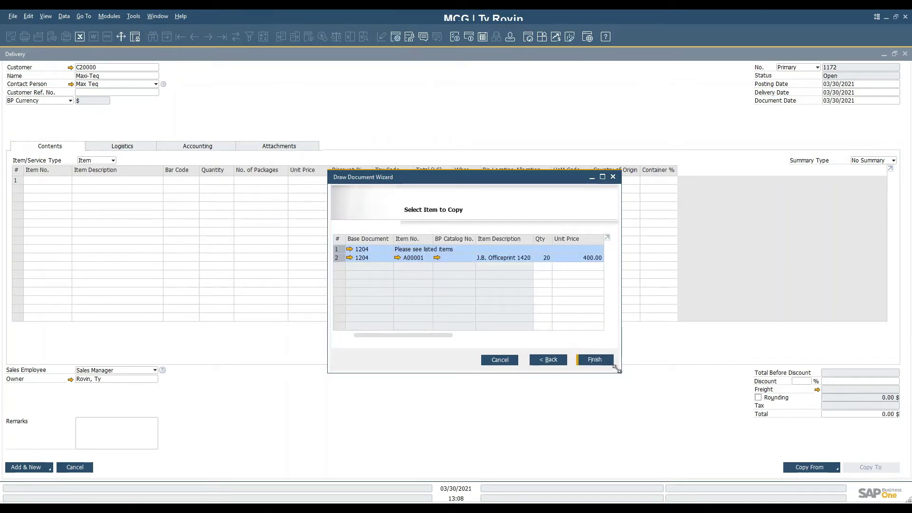
pyautogui.moveTo(618, 370); pyautogui.dragTo(743, 442)
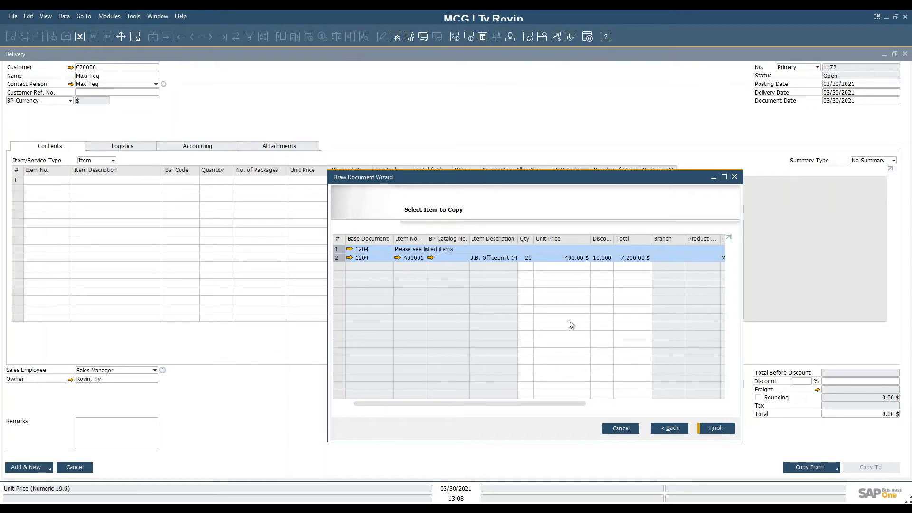
pyautogui.click(722, 430)
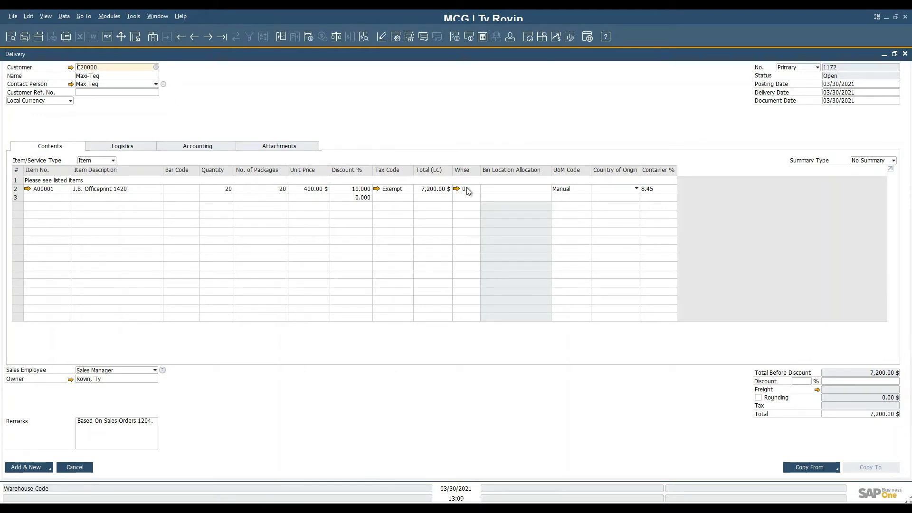
# - Review the delivery row's container percentage and the shipping details carried over from the sales order
pyautogui.click(663, 187)
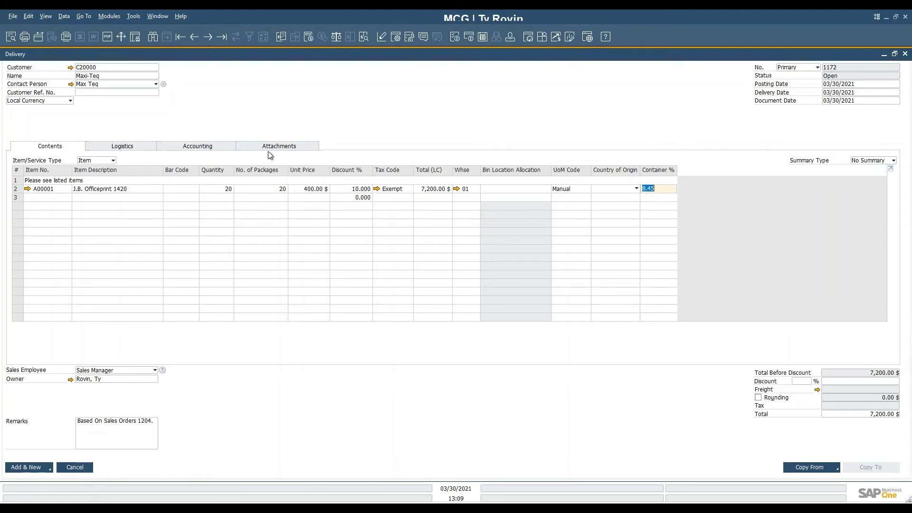
pyautogui.click(134, 145)
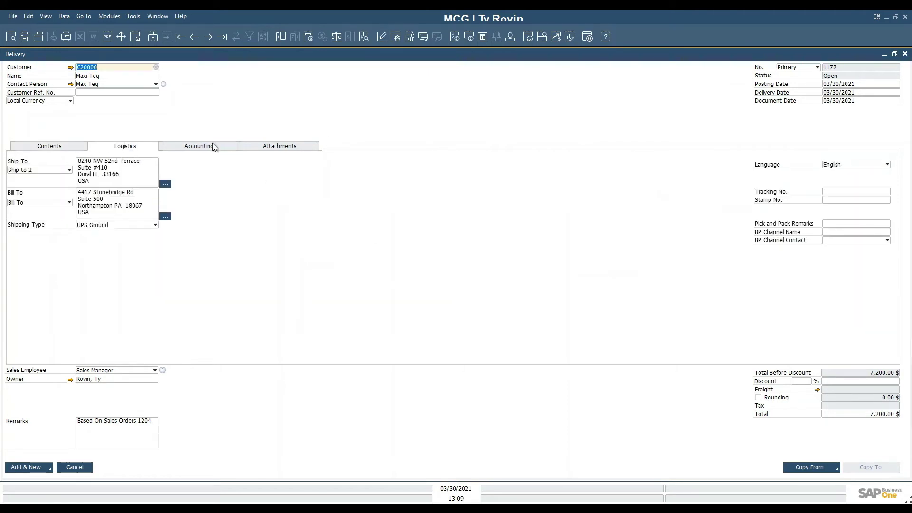
pyautogui.click(75, 145)
# - Open the delivery's packing slip and review the package types available for package 1 without choosing one
pyautogui.rightClick(387, 96)
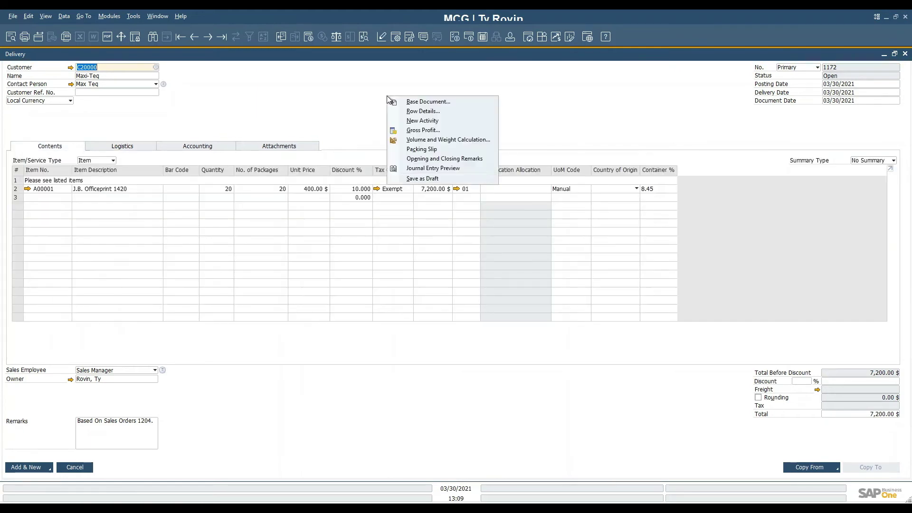
pyautogui.click(421, 149)
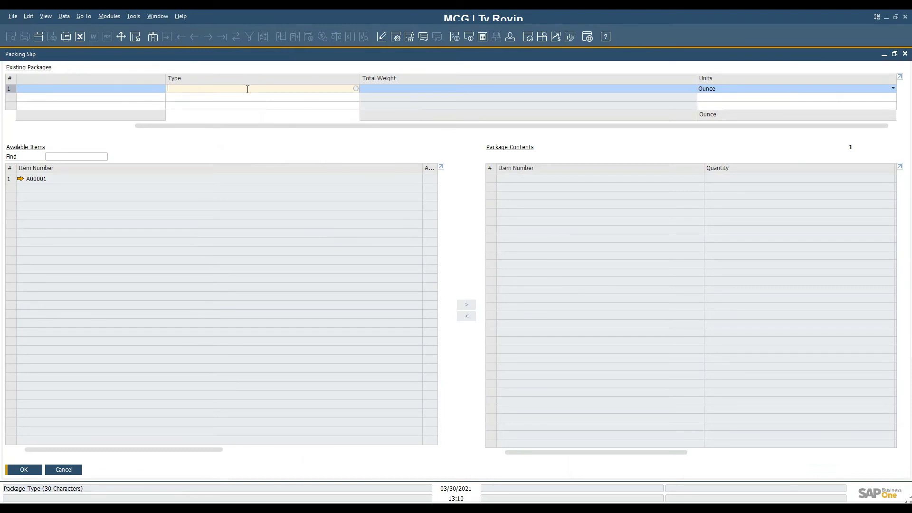
pyautogui.click(131, 126)
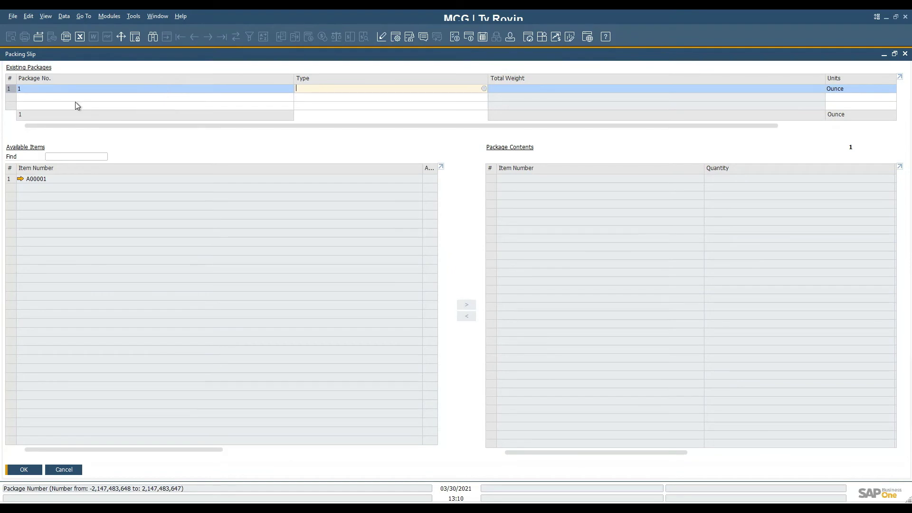
pyautogui.click(483, 89)
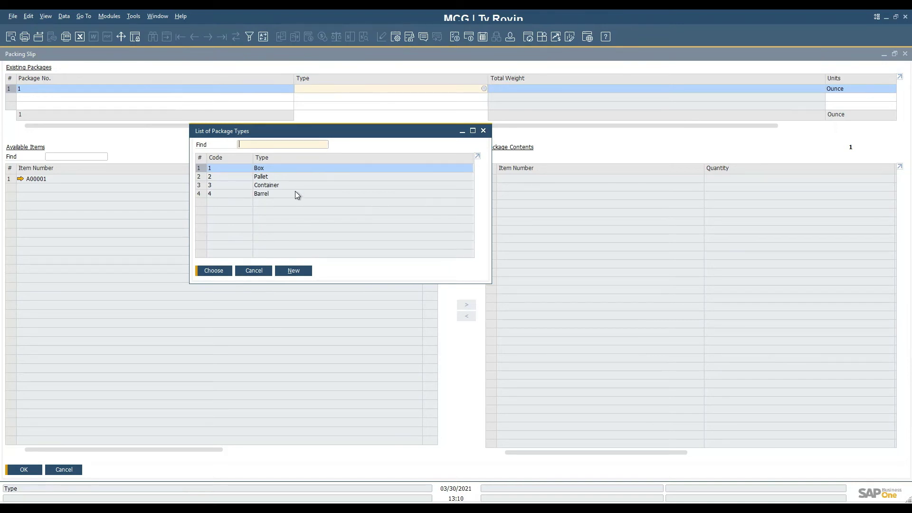
pyautogui.click(251, 274)
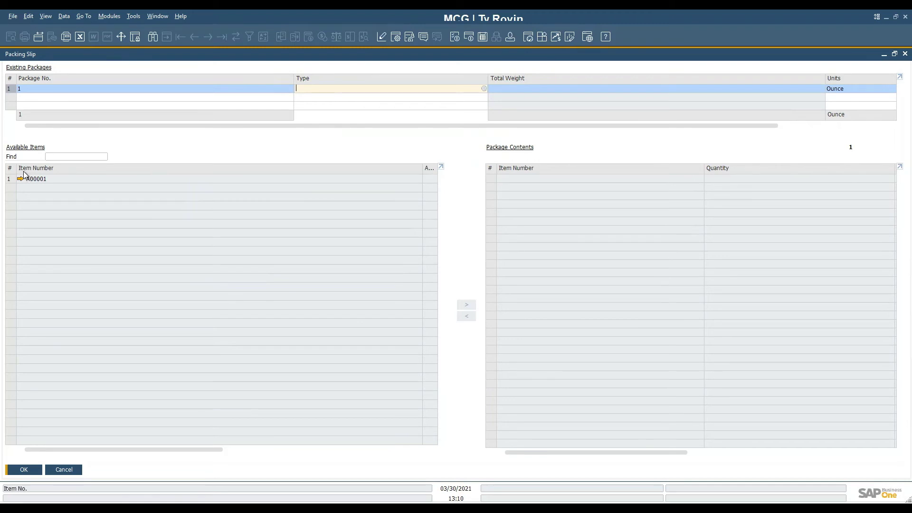
# - Pack item A00001 into package 1, update the packing slip and return to the delivery
pyautogui.click(48, 180)
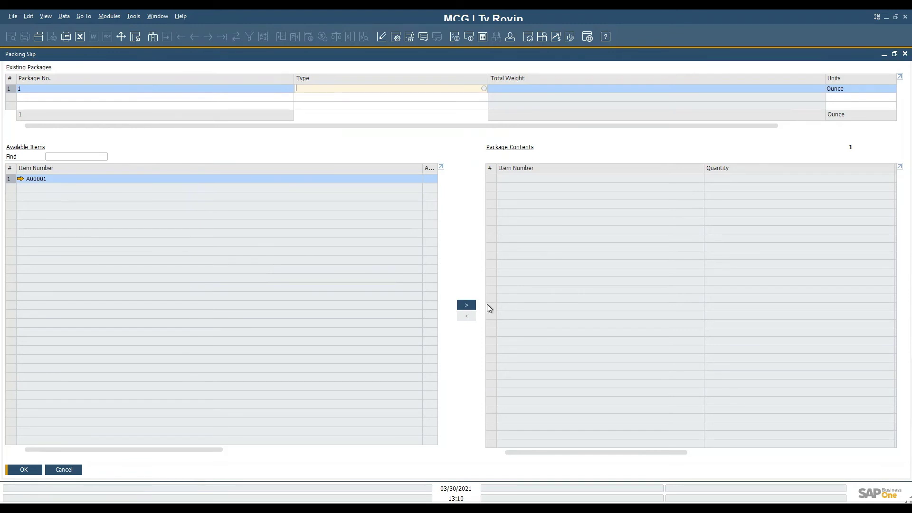
pyautogui.click(466, 304)
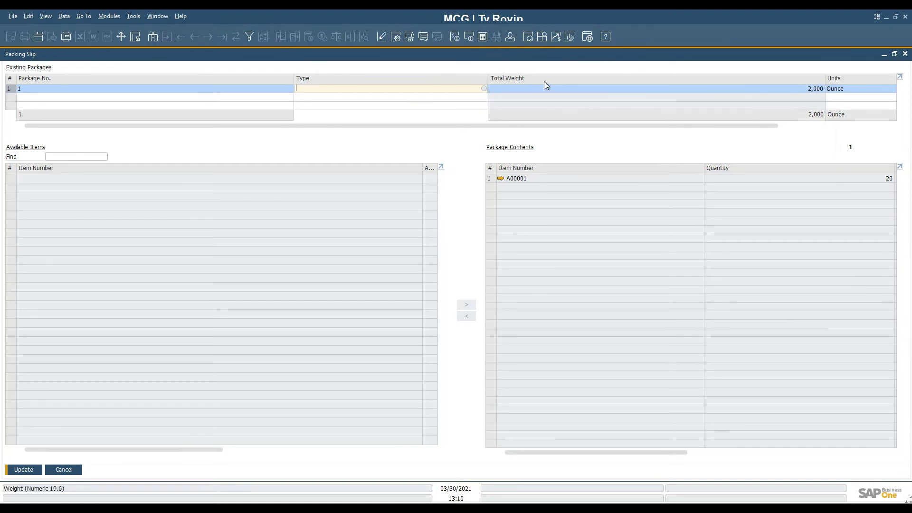
pyautogui.click(37, 471)
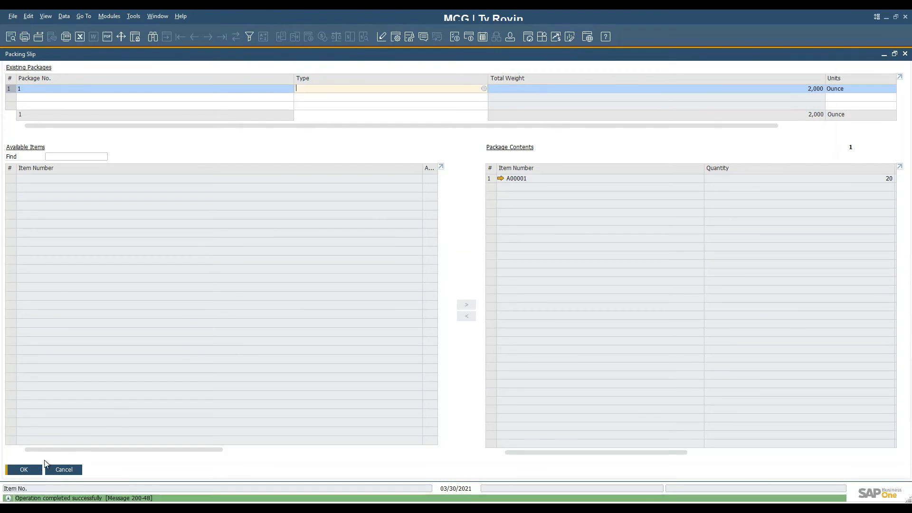
pyautogui.click(38, 469)
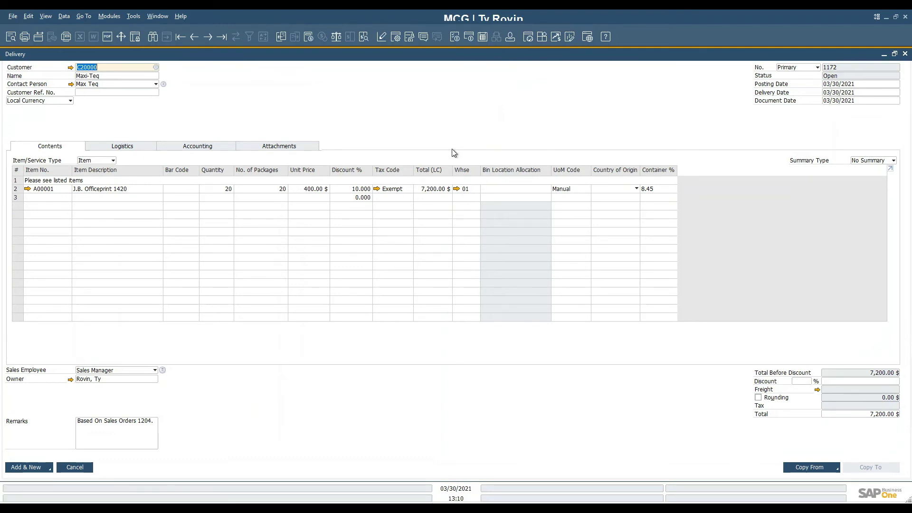
# - Enter tracking number 123456789 in the delivery's logistics details and check its freight charges without changing them
pyautogui.click(149, 143)
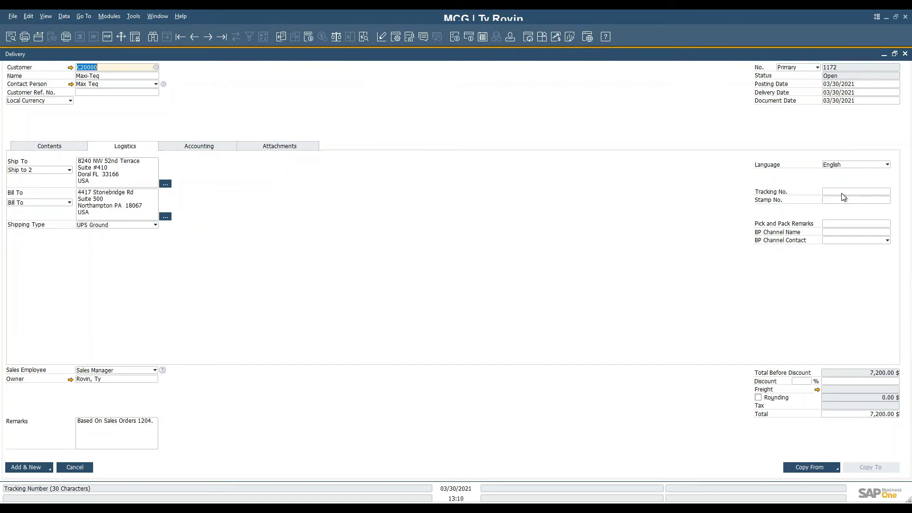
pyautogui.click(872, 193)
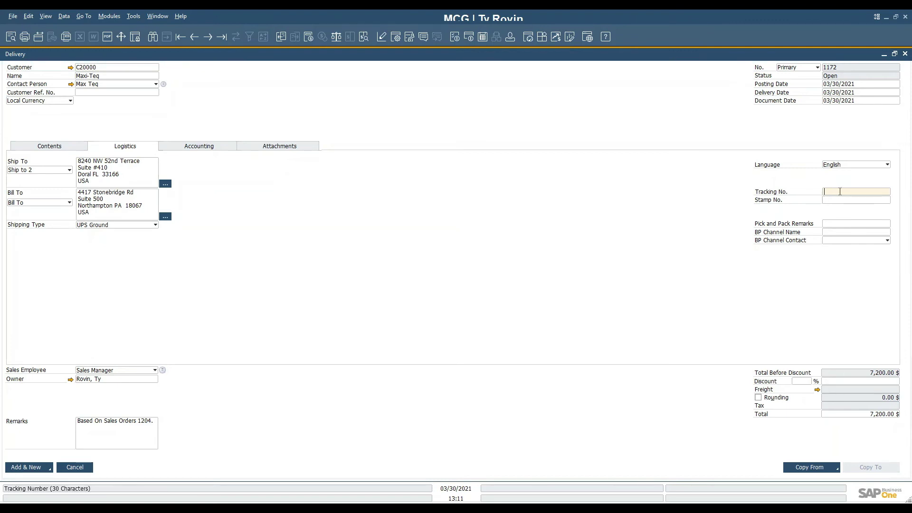
pyautogui.write('123456789')
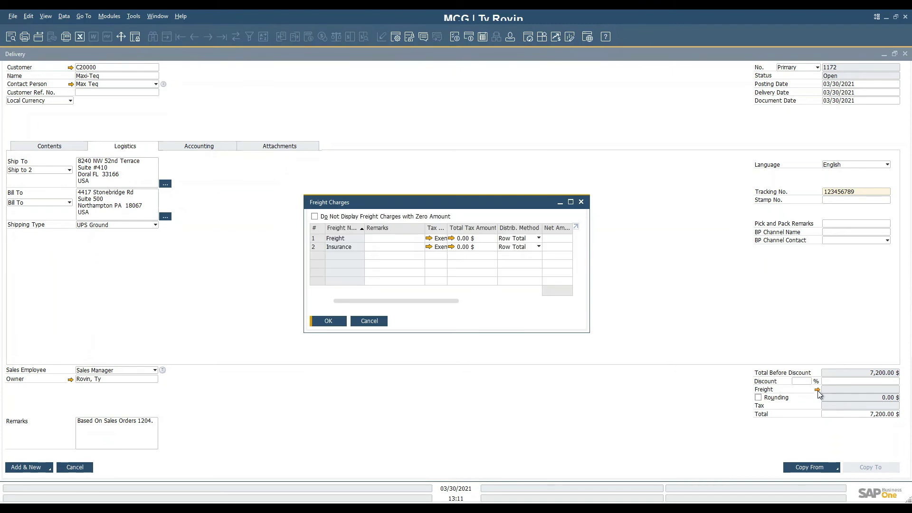
pyautogui.click(580, 202)
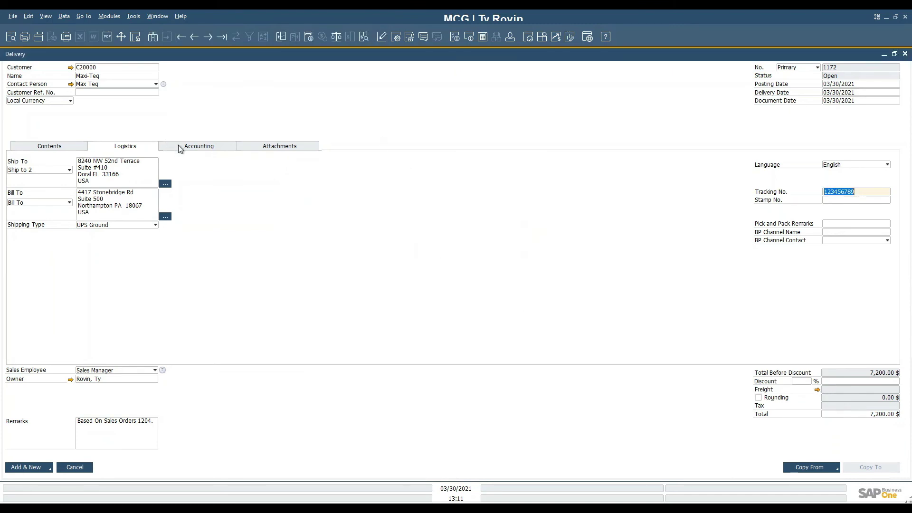
# - Preview the delivery's journal entry to examine the accounts and amounts it posts, and close the preview
pyautogui.rightClick(389, 123)
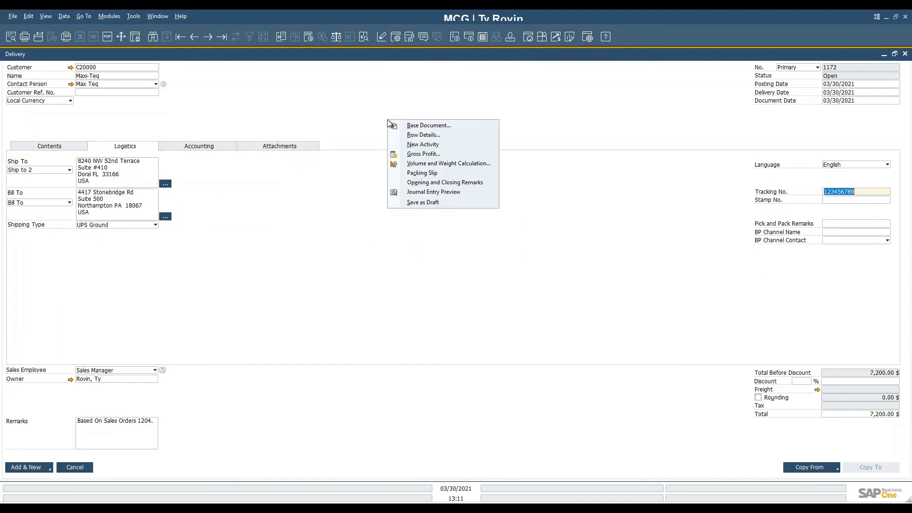
pyautogui.click(541, 164)
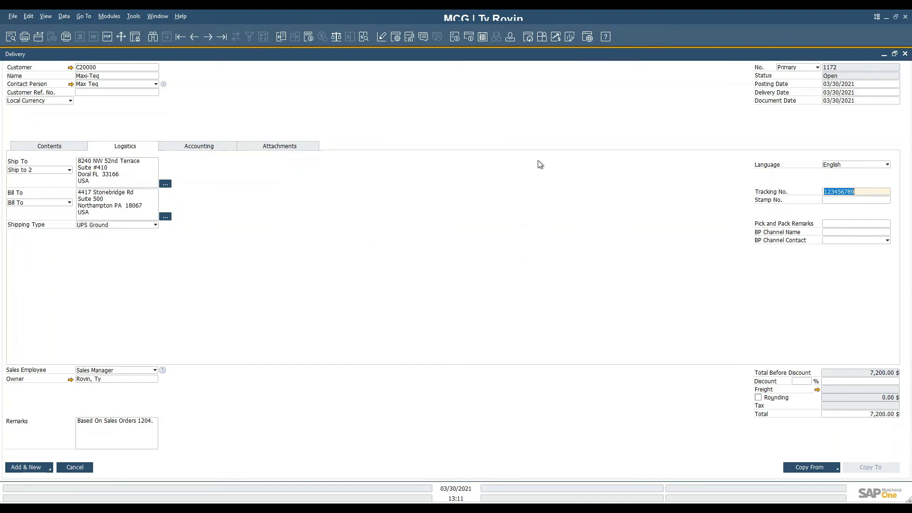
pyautogui.rightClick(484, 115)
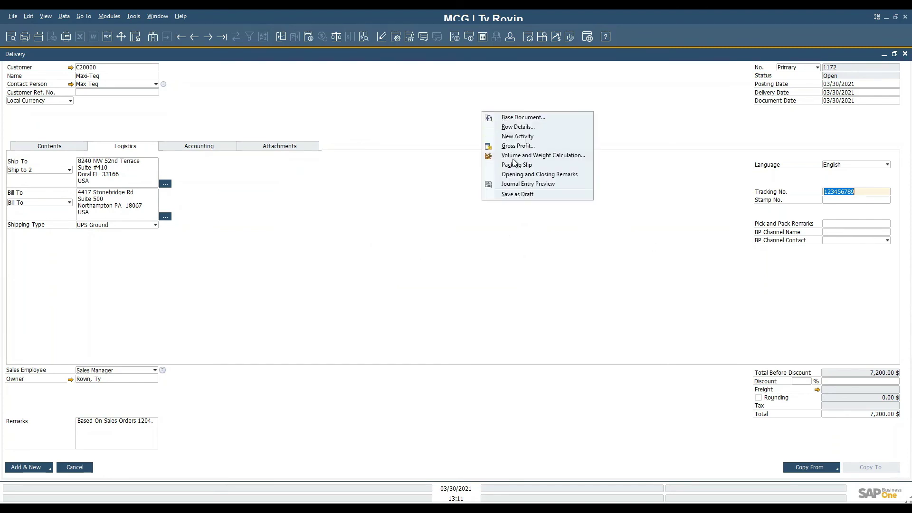
pyautogui.click(531, 184)
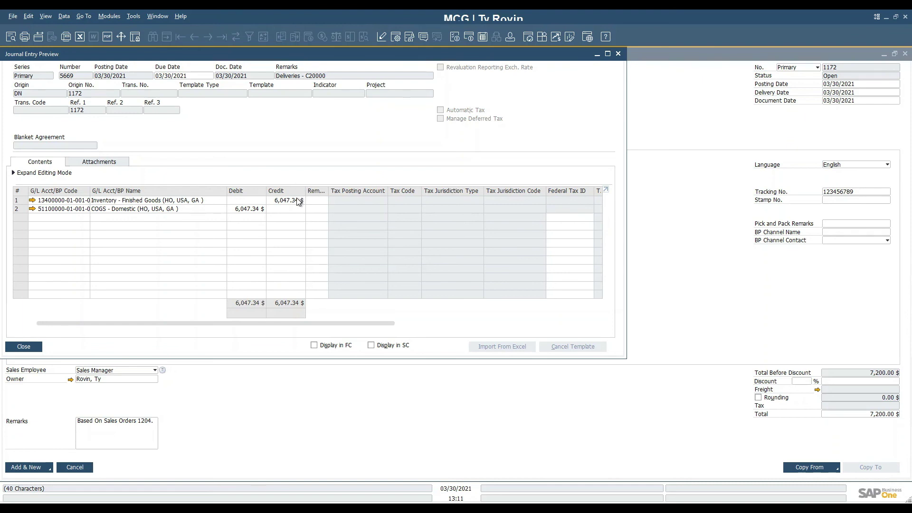
pyautogui.click(618, 54)
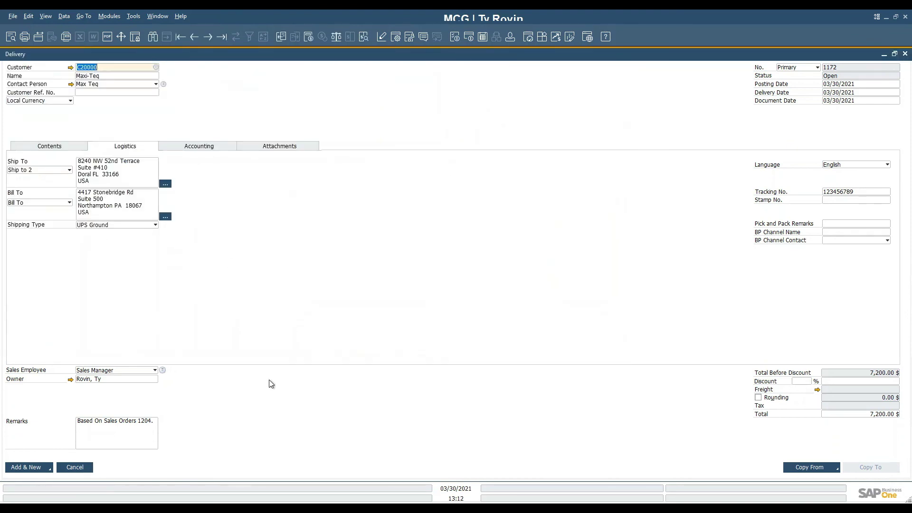
# - Add the completed delivery for Maxi-Teq and confirm posting it
pyautogui.click(42, 468)
pyautogui.click(345, 274)
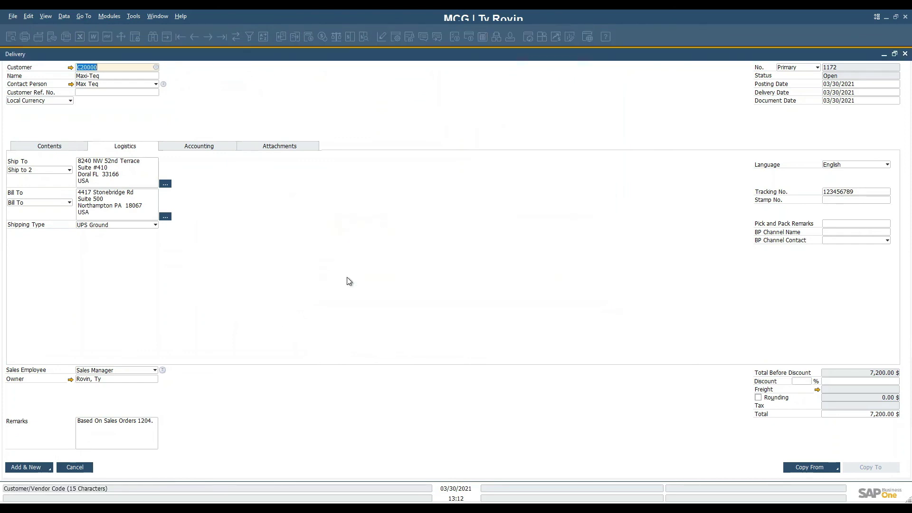